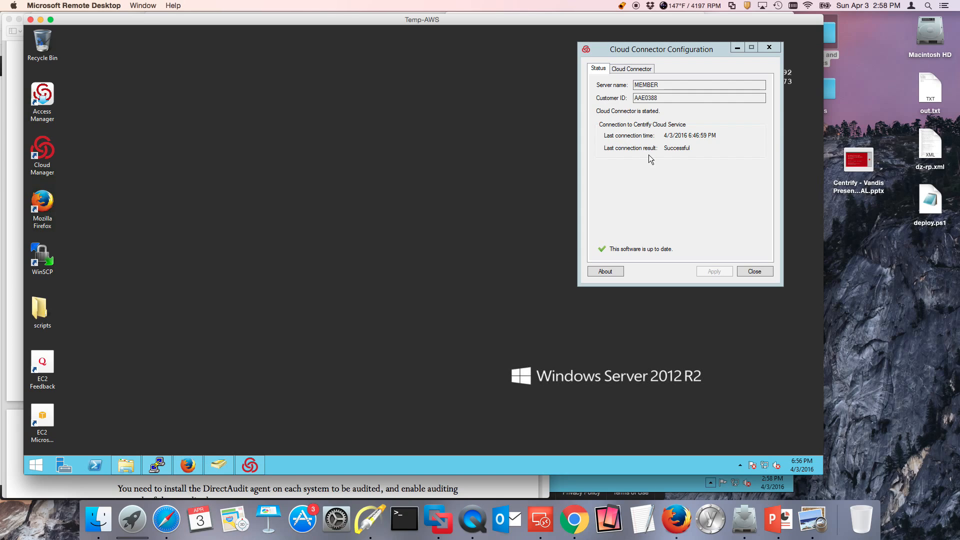
# Step: Switch to the DirectAudit guide and use Highlight to draw a rectangle around the collector, audit store and audit server in the data-flow diagram
pyautogui.click(517, 487)
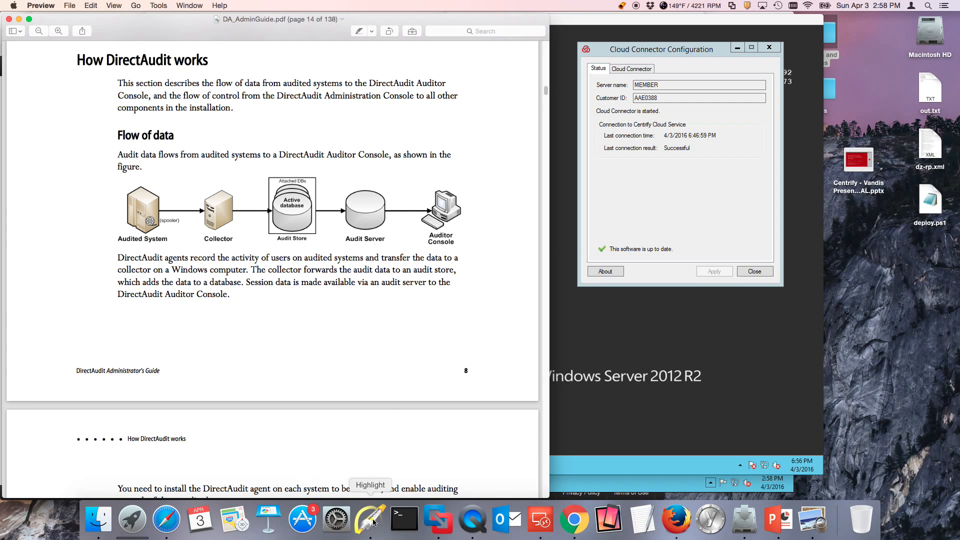
pyautogui.click(370, 520)
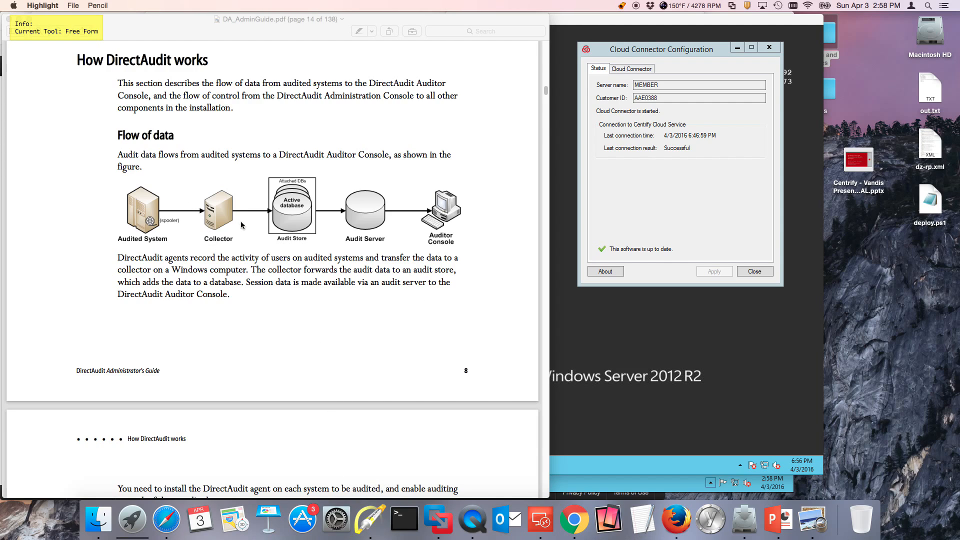
pyautogui.press('r')
pyautogui.moveTo(79, 167); pyautogui.dragTo(531, 267)
pyautogui.click(367, 529)
pyautogui.moveTo(199, 160); pyautogui.dragTo(397, 258)
pyautogui.press('f')
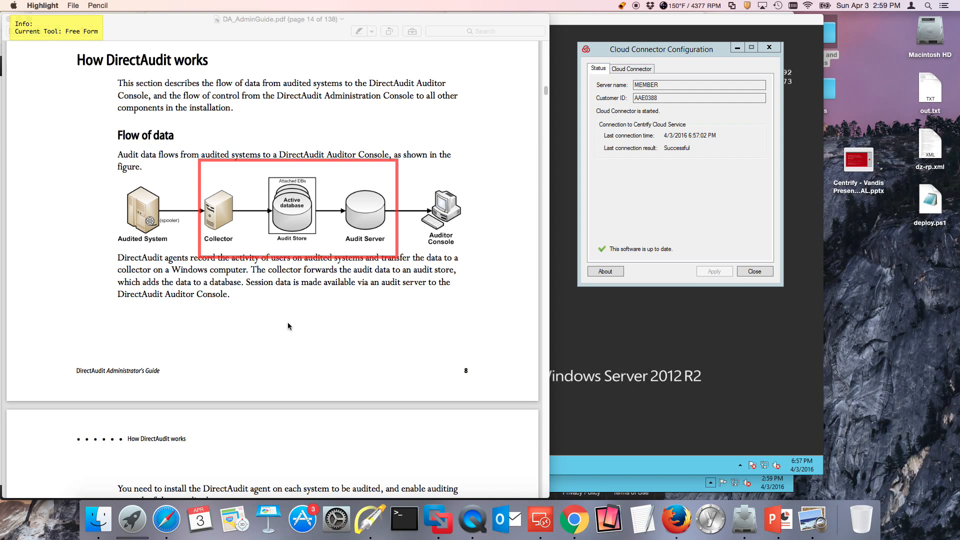
# Step: Draw an arrow towards the audited system in the data-flow diagram, and exit Highlight to clear the annotations
pyautogui.press('a')
pyautogui.moveTo(74, 164); pyautogui.dragTo(115, 193)
pyautogui.press('f')
pyautogui.press('Escape')
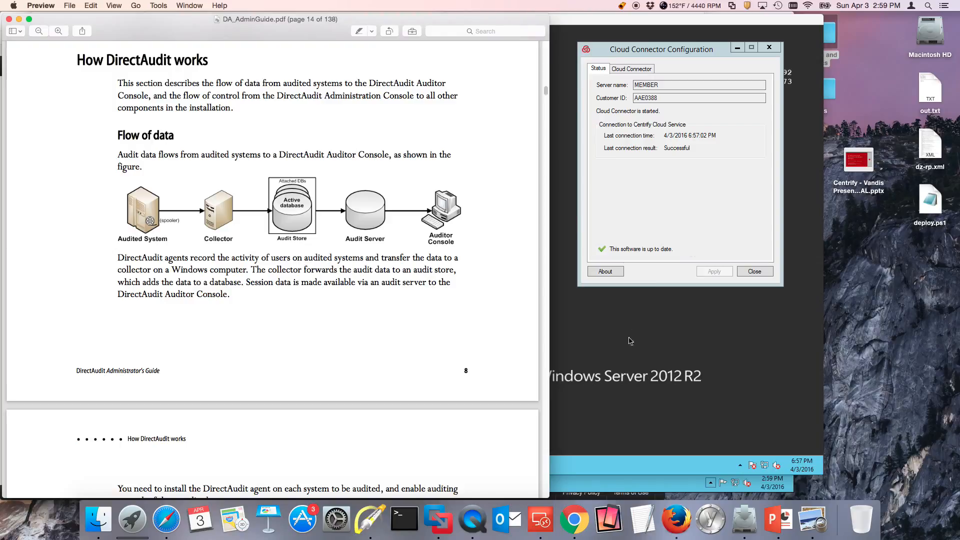
# Step: Switch to the Temp-AWS remote desktop, launch setup from the DirectAudit folder and proceed to the license agreement
pyautogui.click(623, 352)
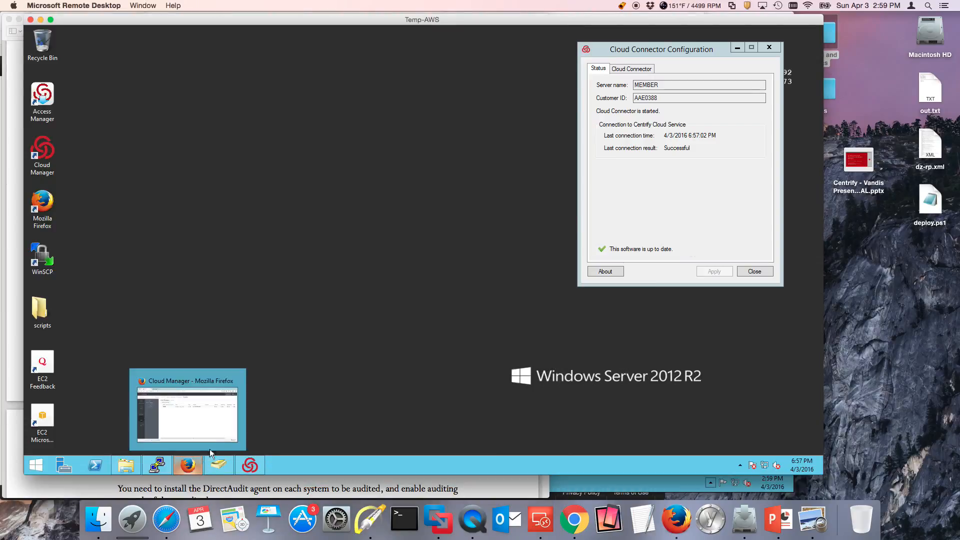
pyautogui.click(127, 466)
pyautogui.doubleClick(178, 194)
pyautogui.click(464, 265)
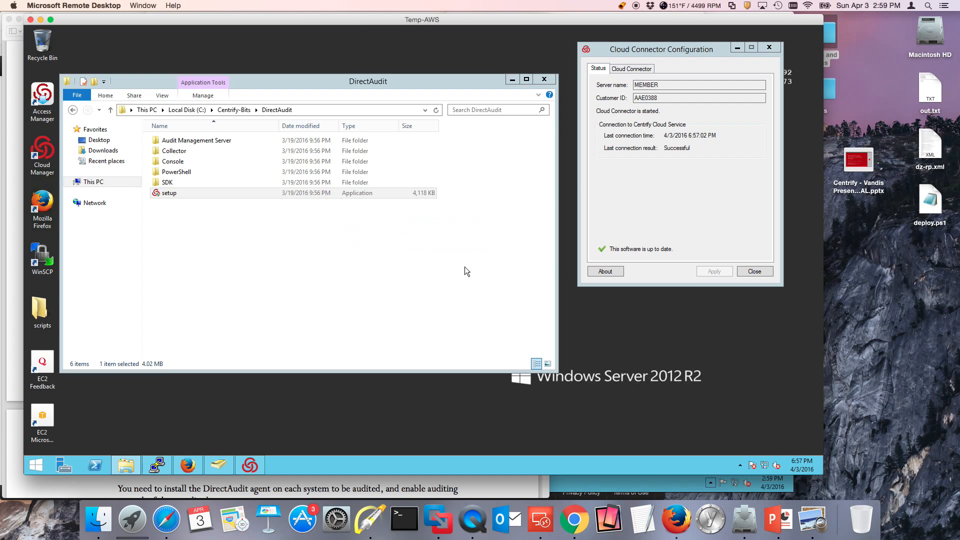
pyautogui.click(465, 325)
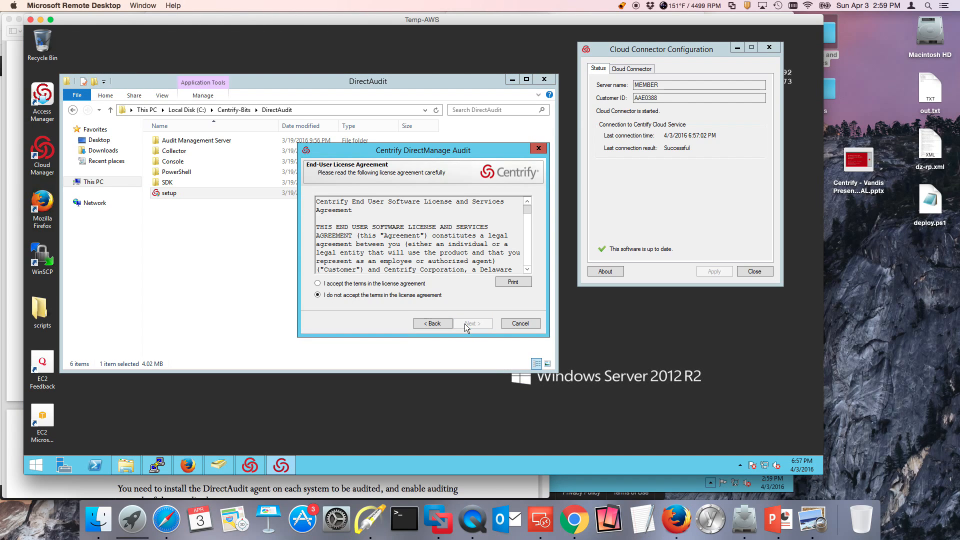
# Step: Accept the license agreement and install all Administration and Services components in the default DirectManage Audit folder
pyautogui.click(389, 283)
pyautogui.click(481, 326)
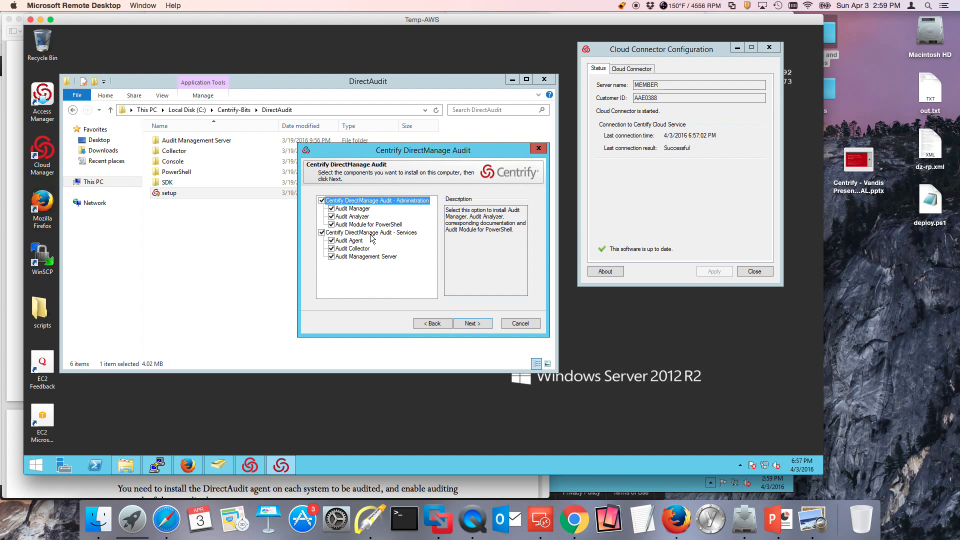
pyautogui.click(477, 326)
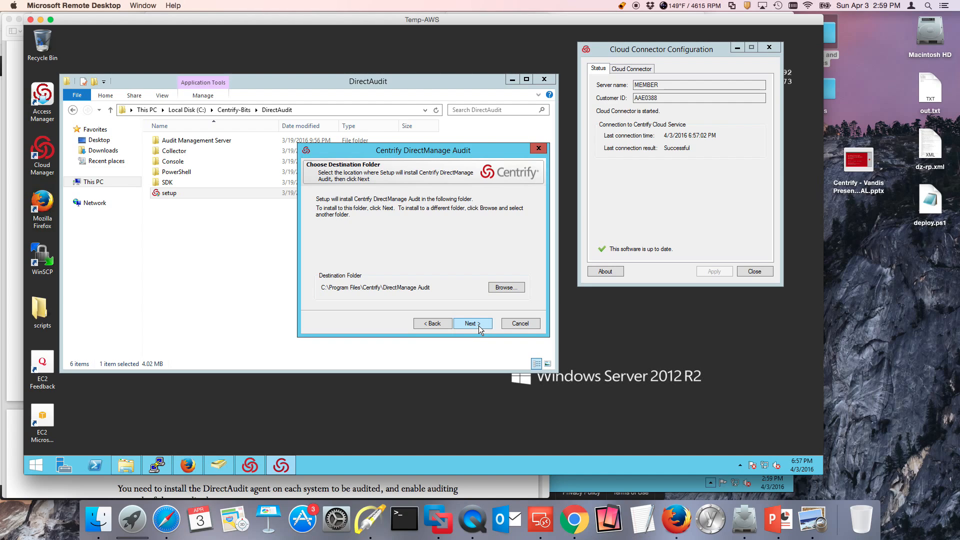
pyautogui.click(478, 324)
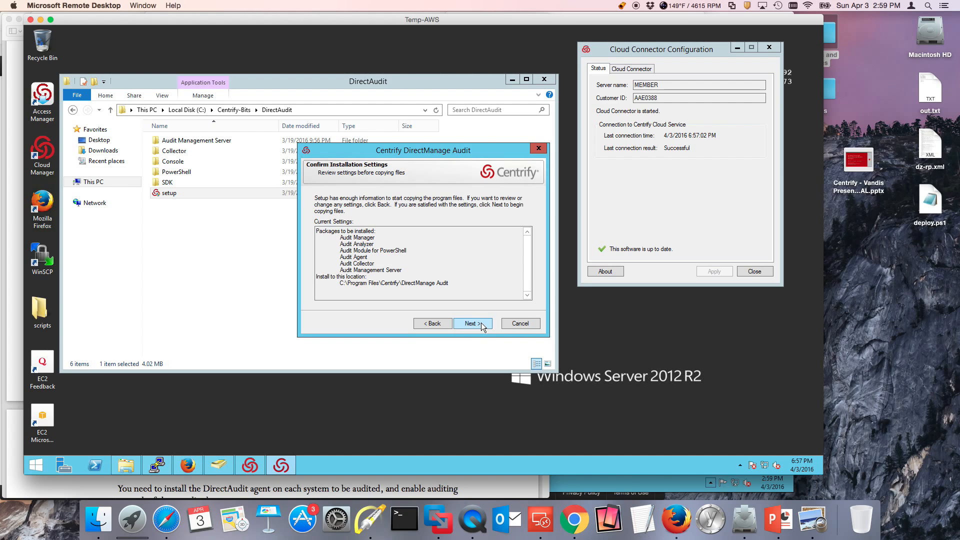
pyautogui.click(481, 323)
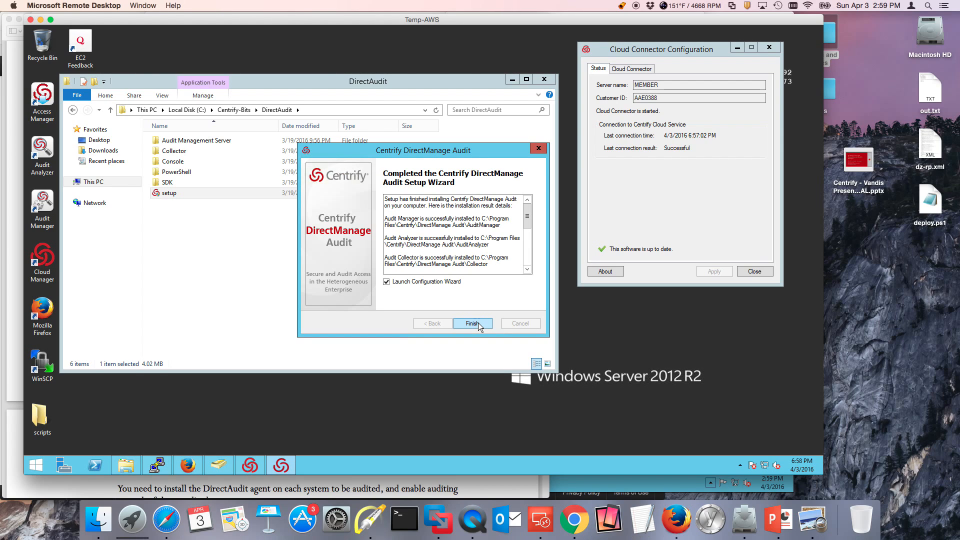
# Step: Finish setup with the Configuration Wizard launching, and create a new installation named DefaultInstallationAWS with video capture auditing enabled
pyautogui.click(472, 323)
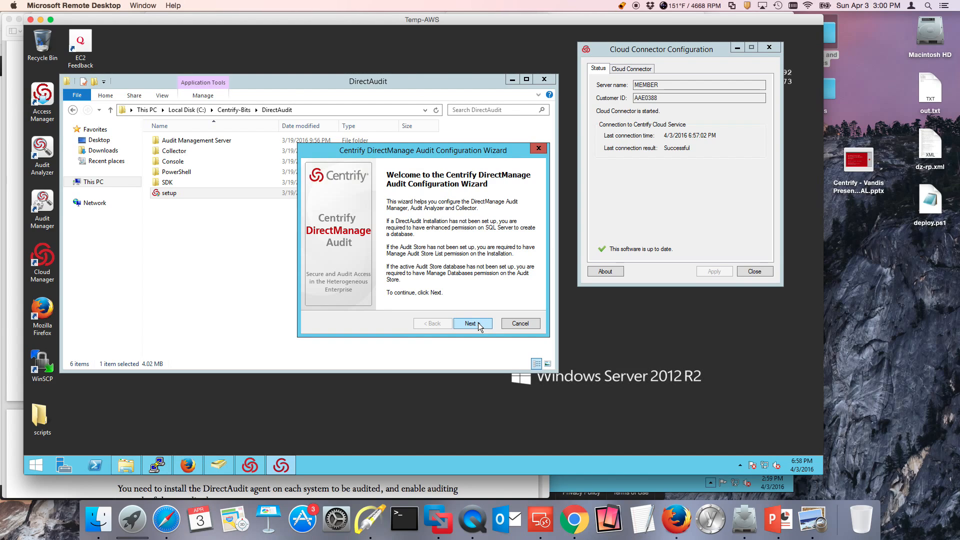
pyautogui.click(472, 323)
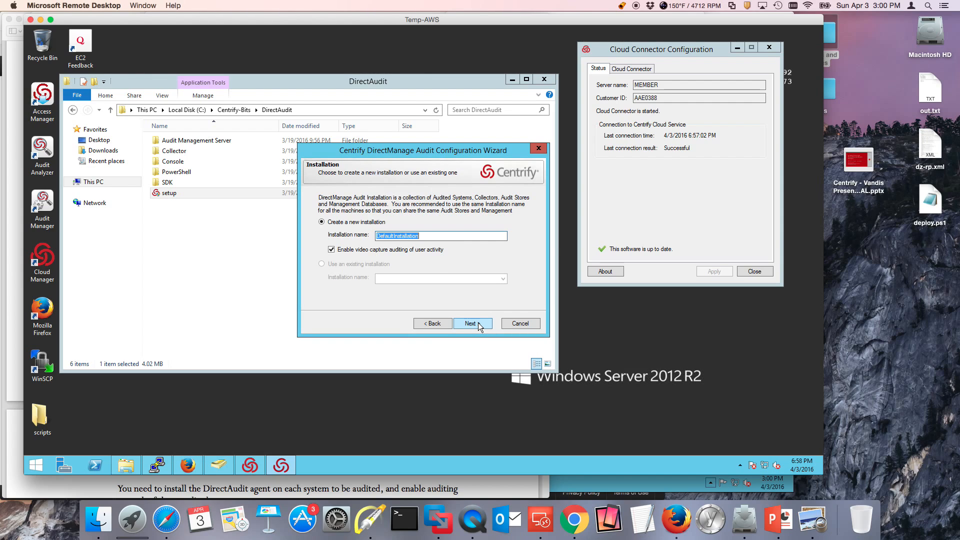
pyautogui.click(430, 235)
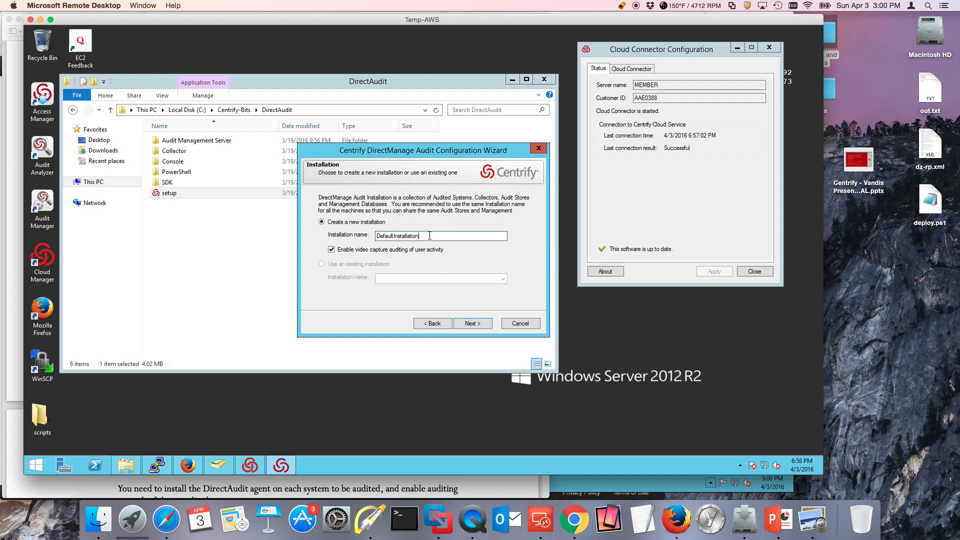
pyautogui.write('AWS')
pyautogui.click(476, 325)
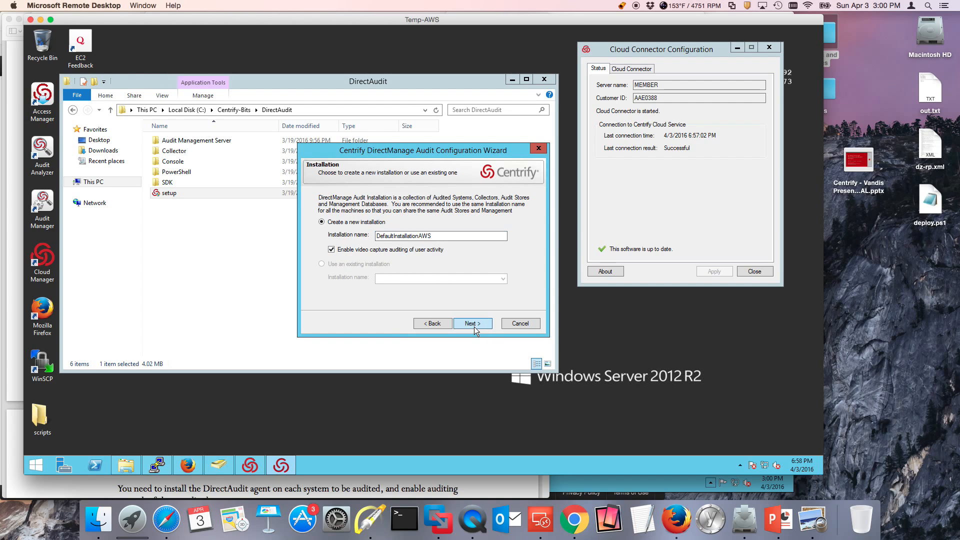
# Step: Import the license key from the licensekey file in Documents and continue to the publication location
pyautogui.click(341, 272)
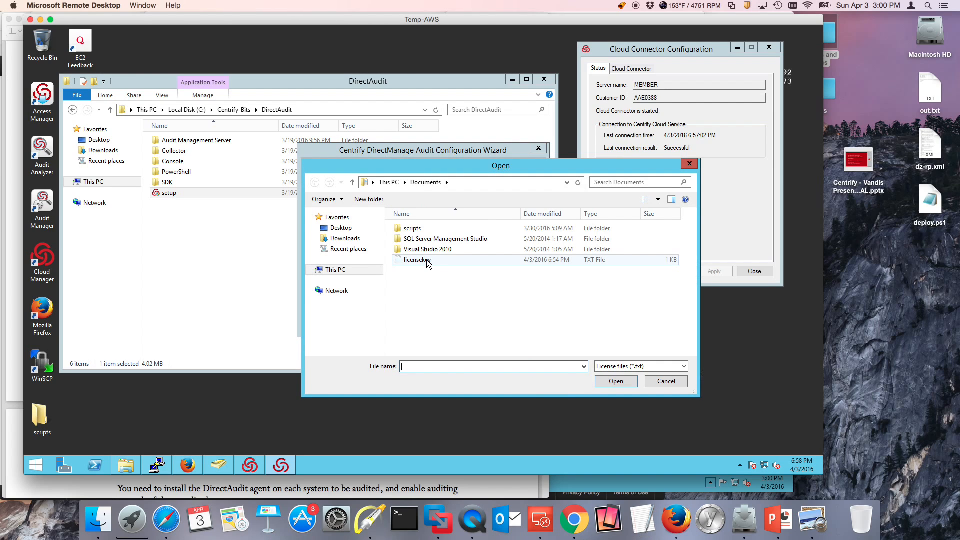
pyautogui.doubleClick(429, 264)
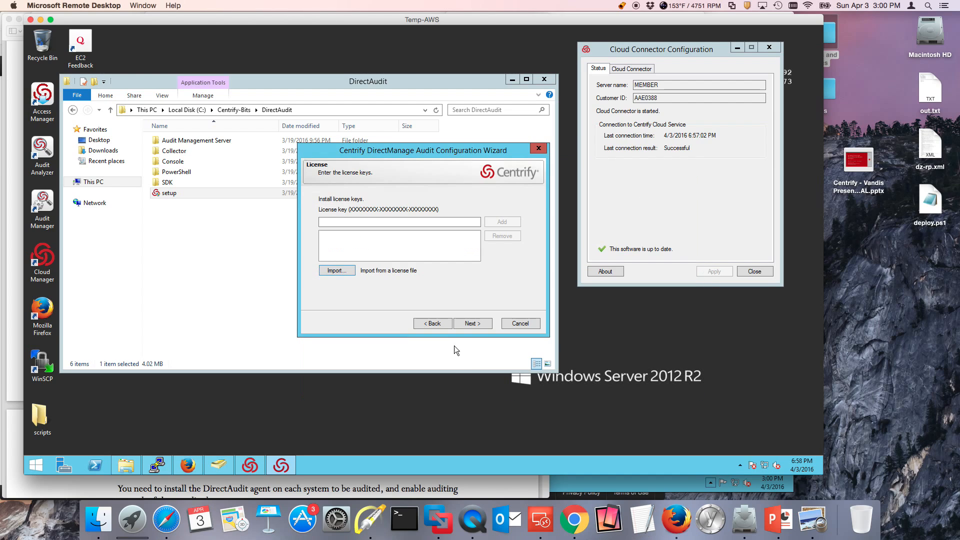
pyautogui.click(479, 327)
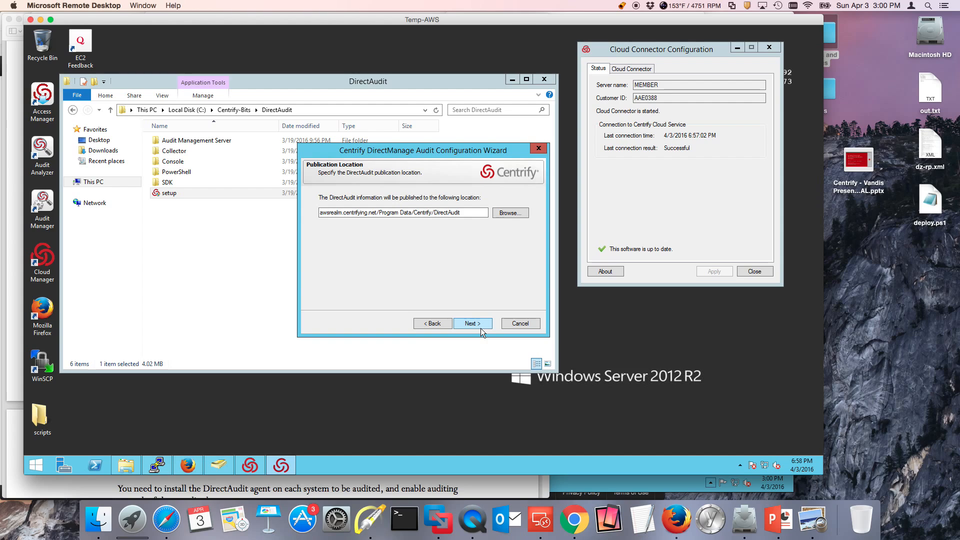
# Step: Set the DirectAudit publication location to the Licenses container under Centrify in awsrealm.centrifying.net
pyautogui.click(509, 214)
pyautogui.click(364, 197)
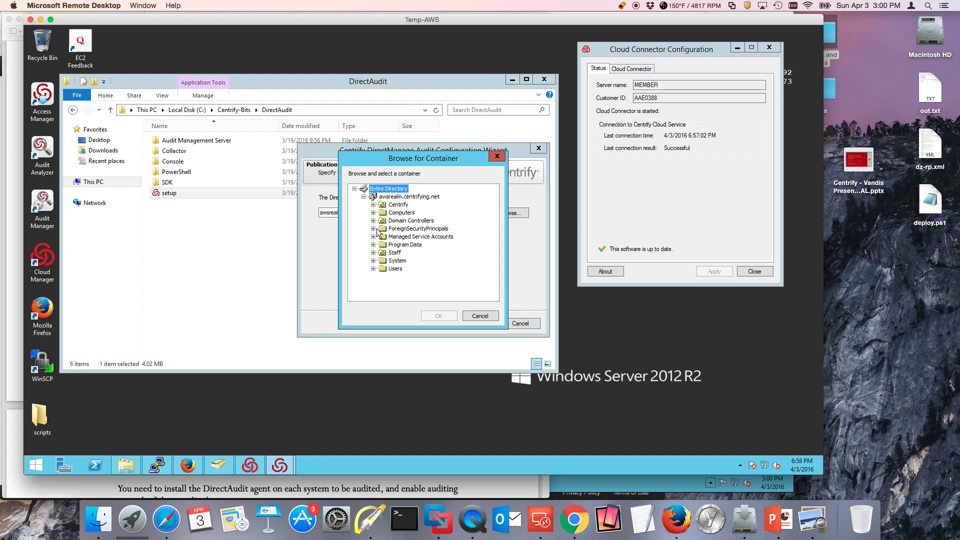
pyautogui.click(373, 205)
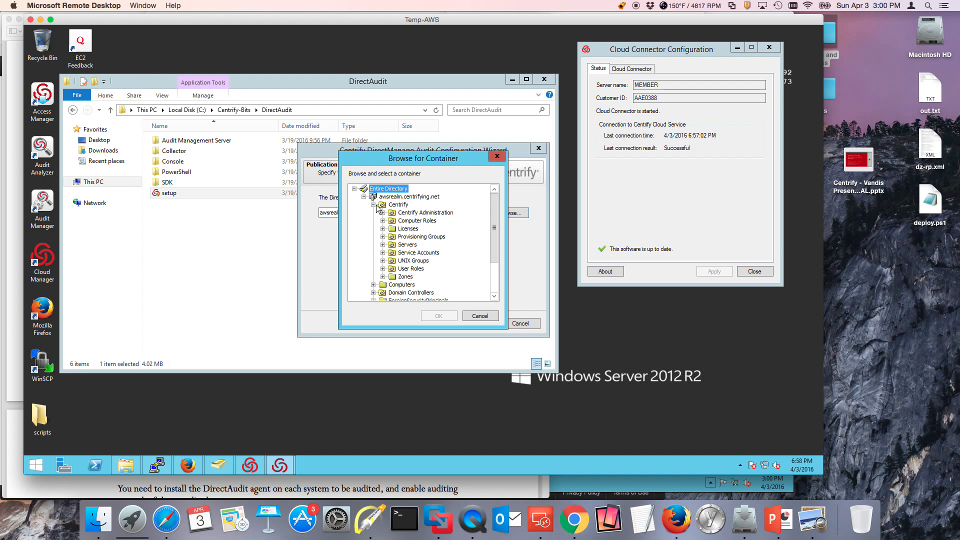
pyautogui.click(408, 228)
pyautogui.click(442, 316)
pyautogui.click(473, 324)
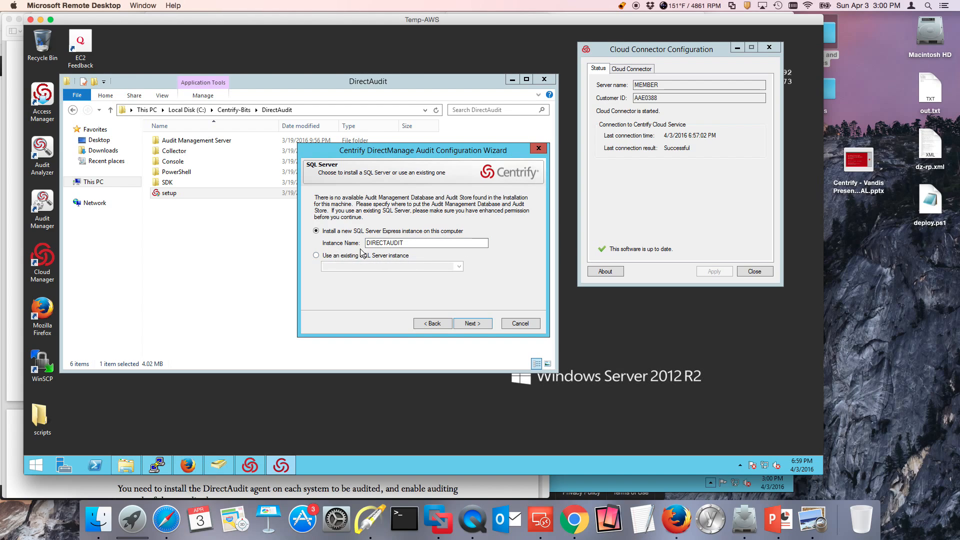
# Step: Choose the existing local SQL Server instance MEMBER for the audit databases and start the DirectAudit configuration
pyautogui.click(346, 257)
pyautogui.click(458, 266)
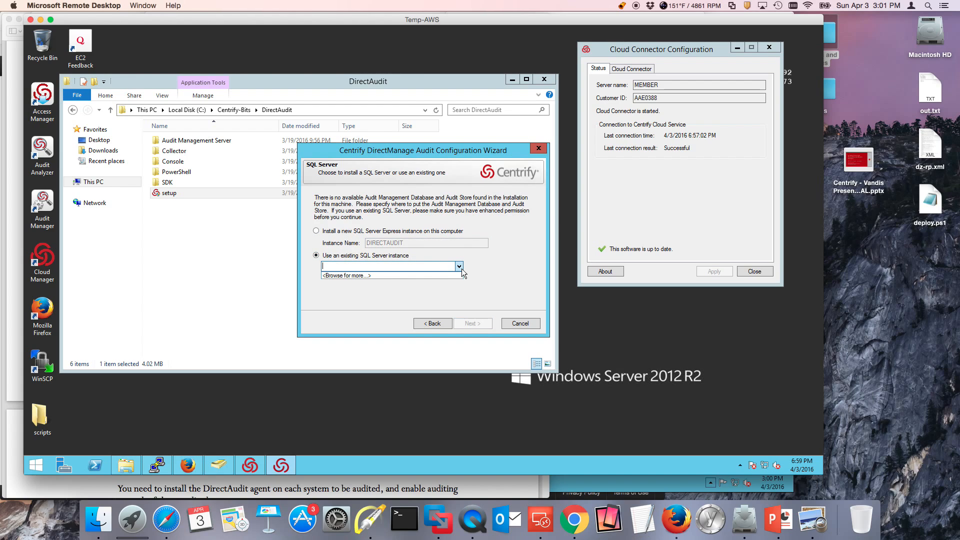
pyautogui.click(401, 274)
pyautogui.doubleClick(366, 194)
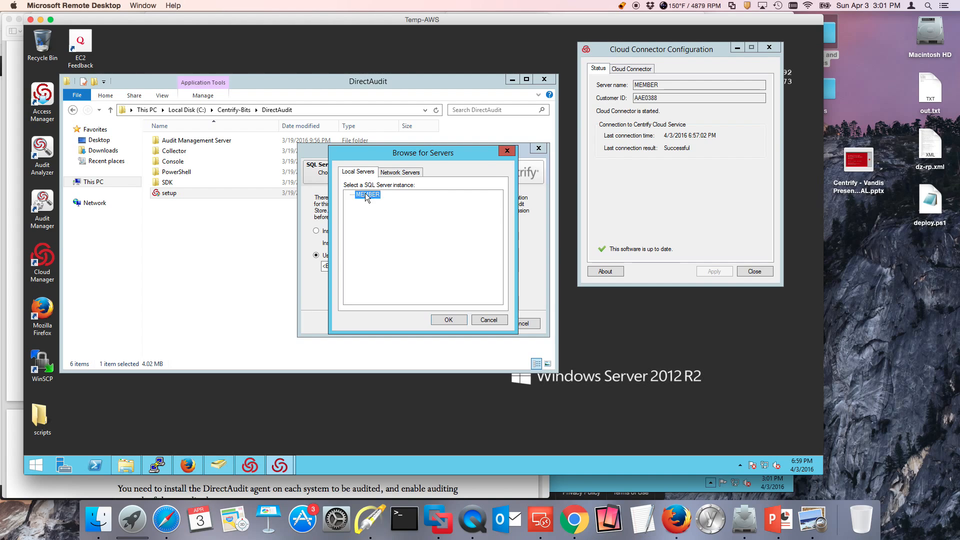
pyautogui.click(479, 324)
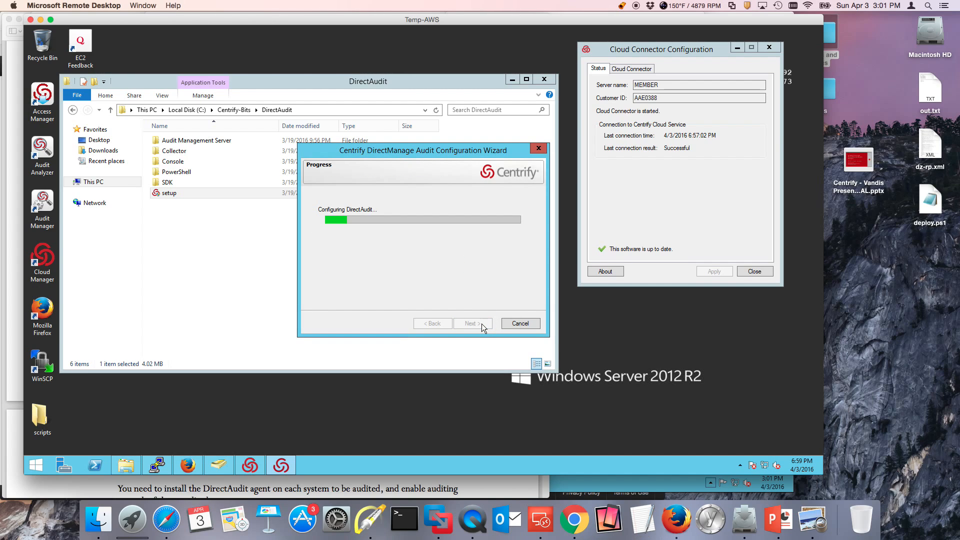